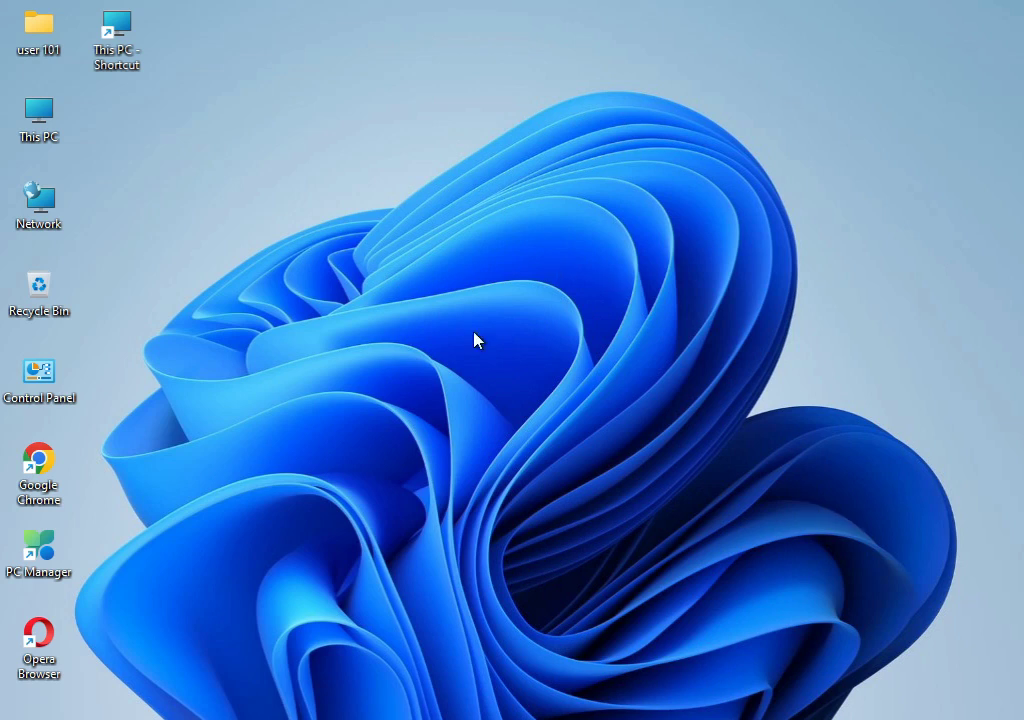
Step: Open the Windows Start menu with the Windows key
key(super)
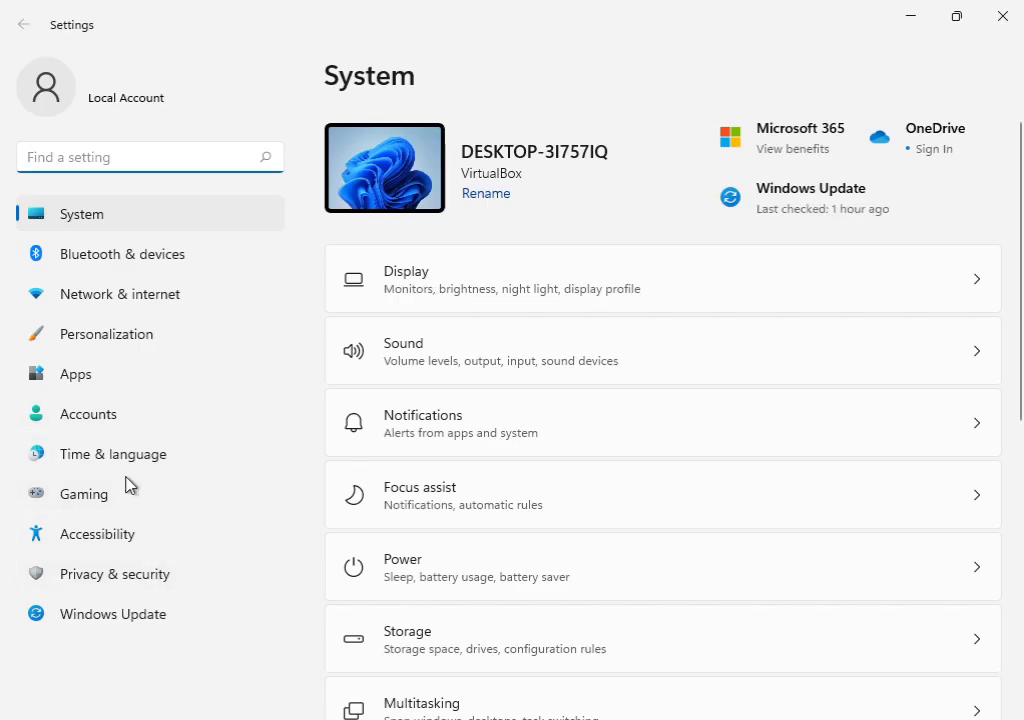
Step: Go to System › Troubleshoot › Other troubleshooters in Settings
scroll(571, 537, down, 2)
scroll(575, 537, down, 3)
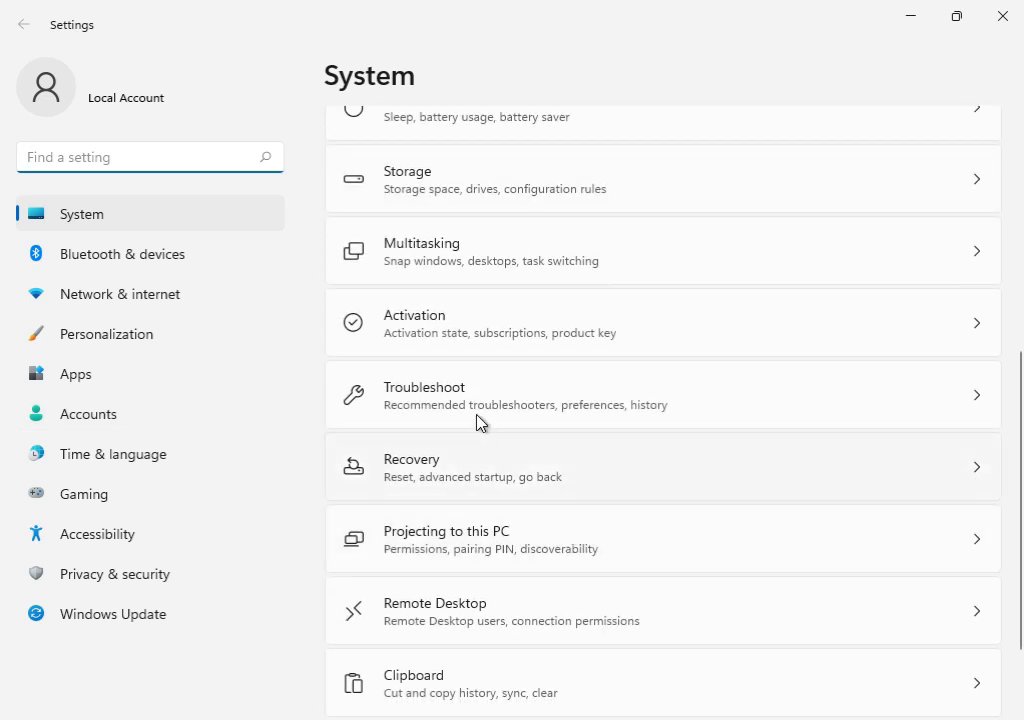
click(487, 414)
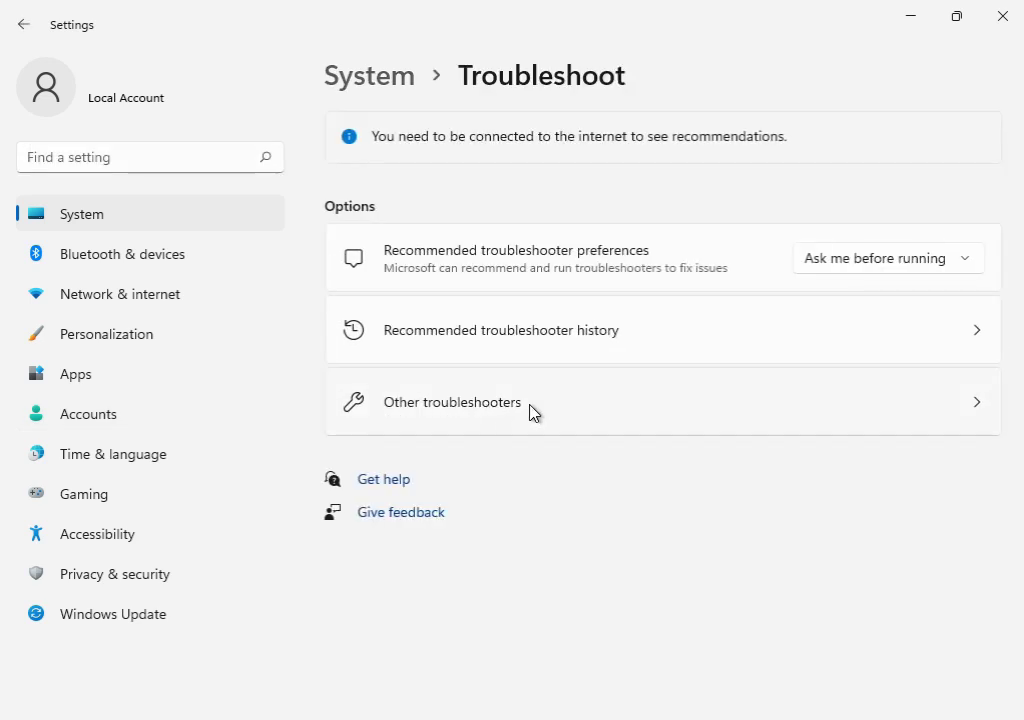
click(531, 411)
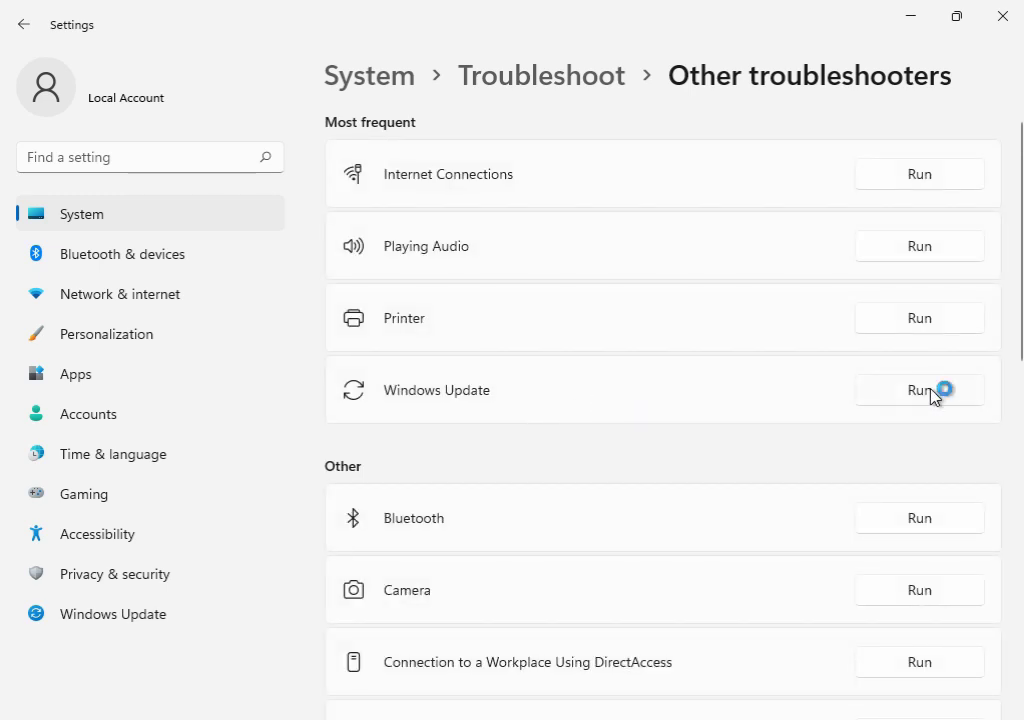
Step: Start the Windows Update troubleshooter, then show the desktop with Win+D
click(930, 389)
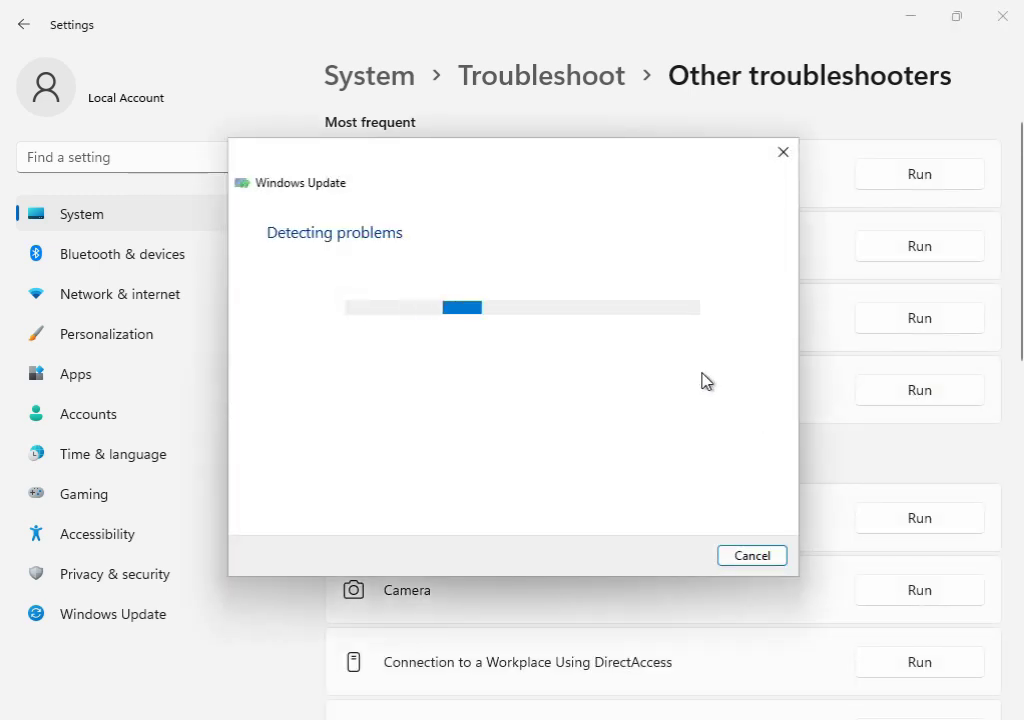
drag(521, 169, 626, 532)
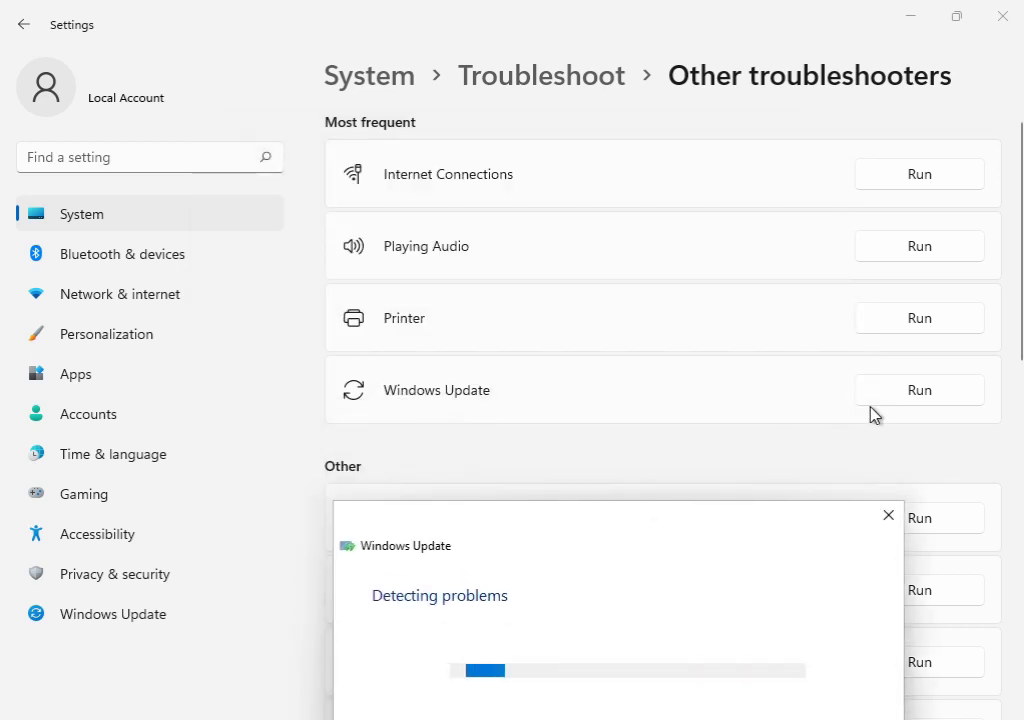
drag(670, 539, 635, 167)
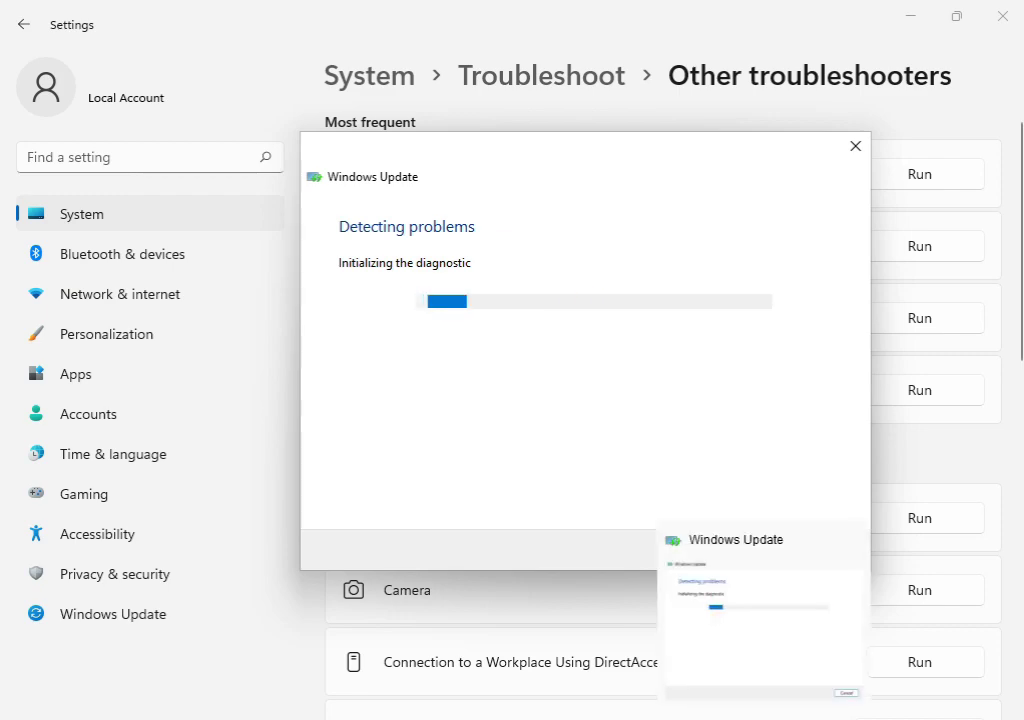
key(super+d)
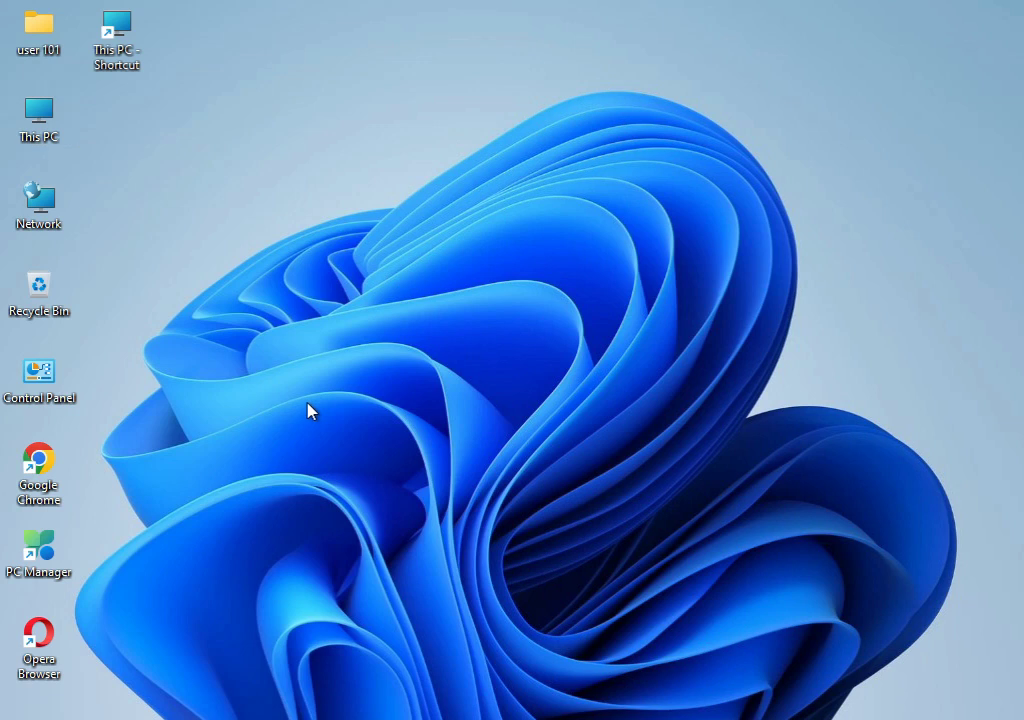
Step: Open the %temp% folder and permanently delete all its items
key(super+r)
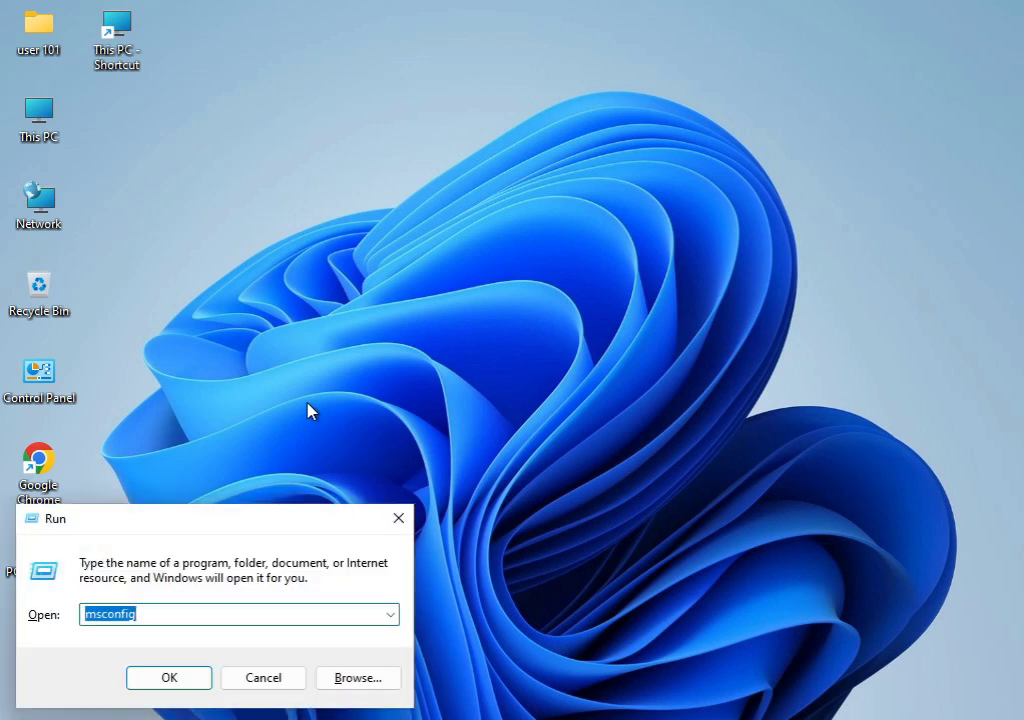
text(%temp%)
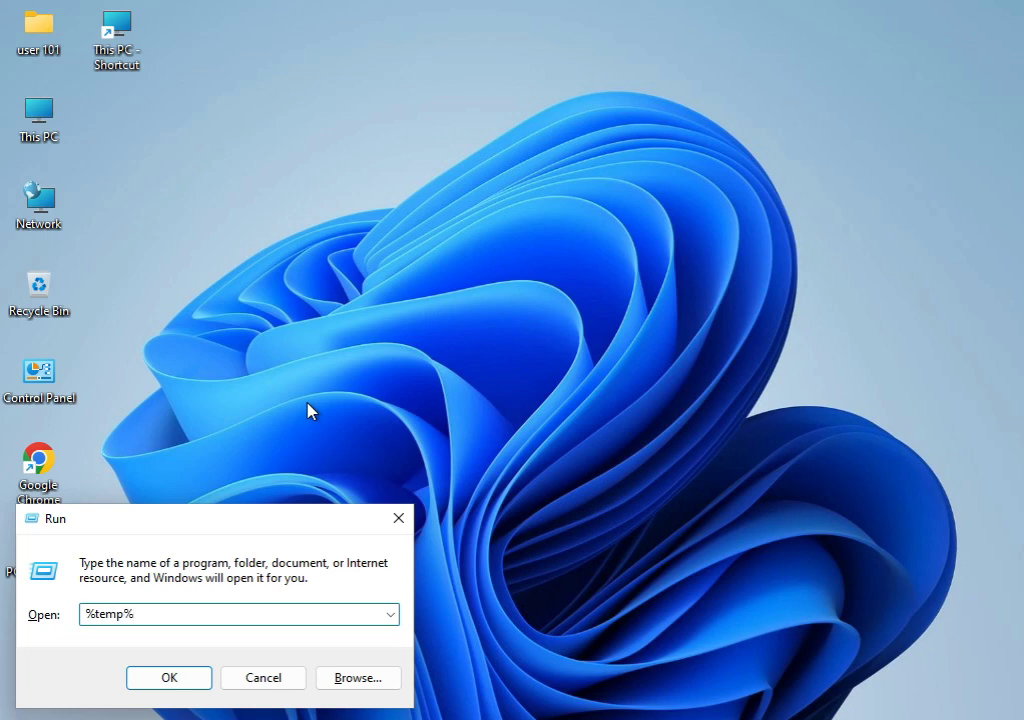
key(Return)
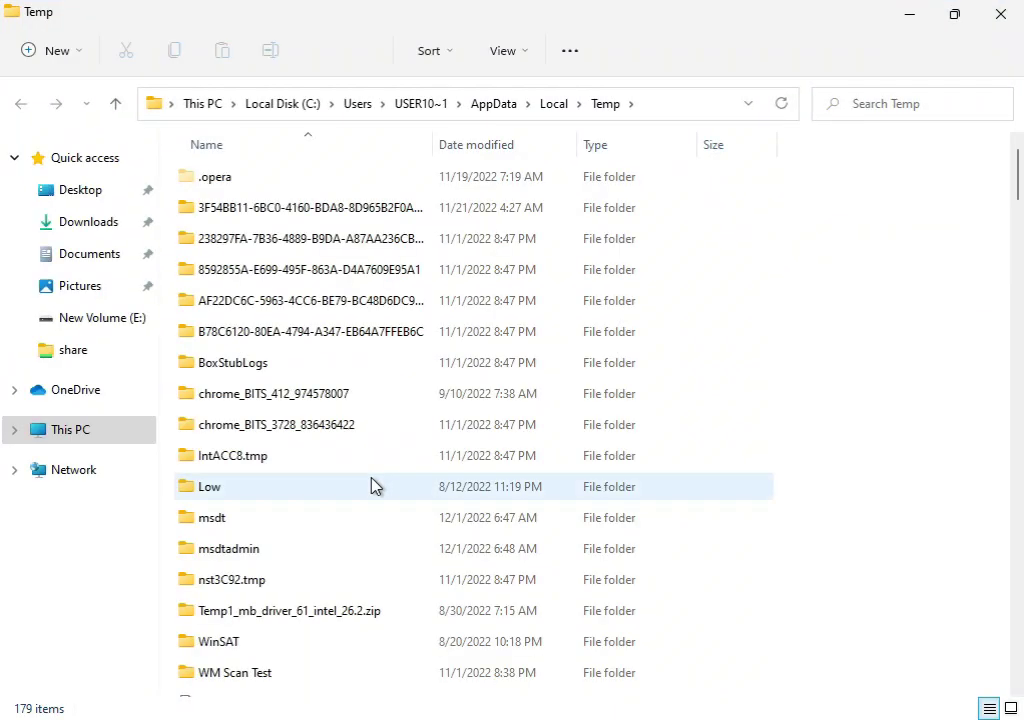
key(ctrl+a)
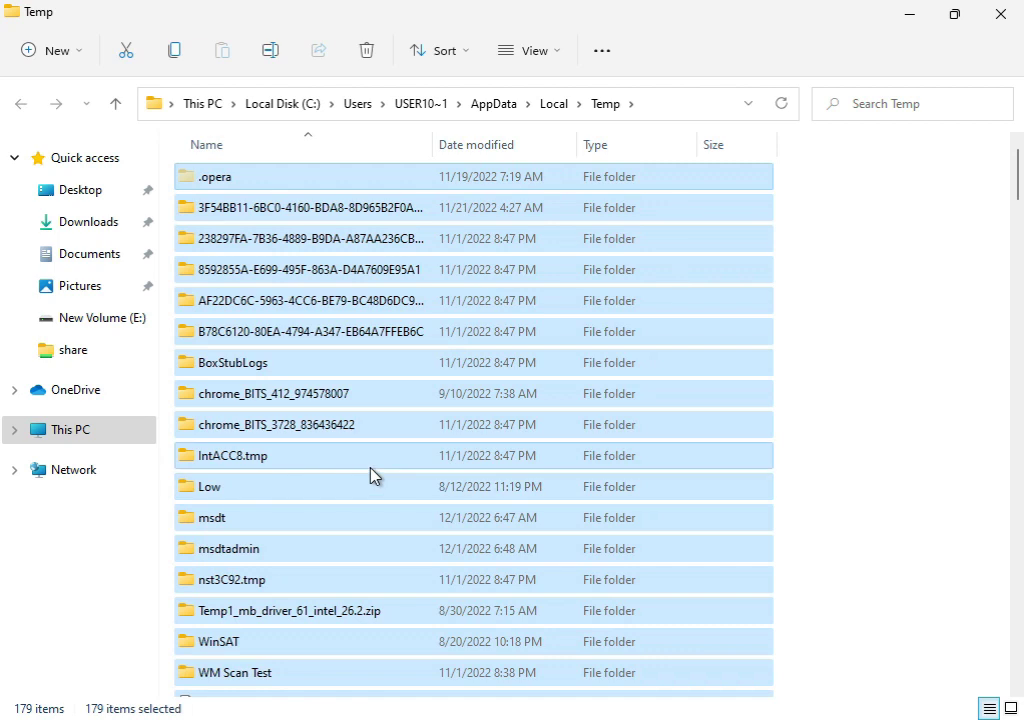
key(shift+Delete)
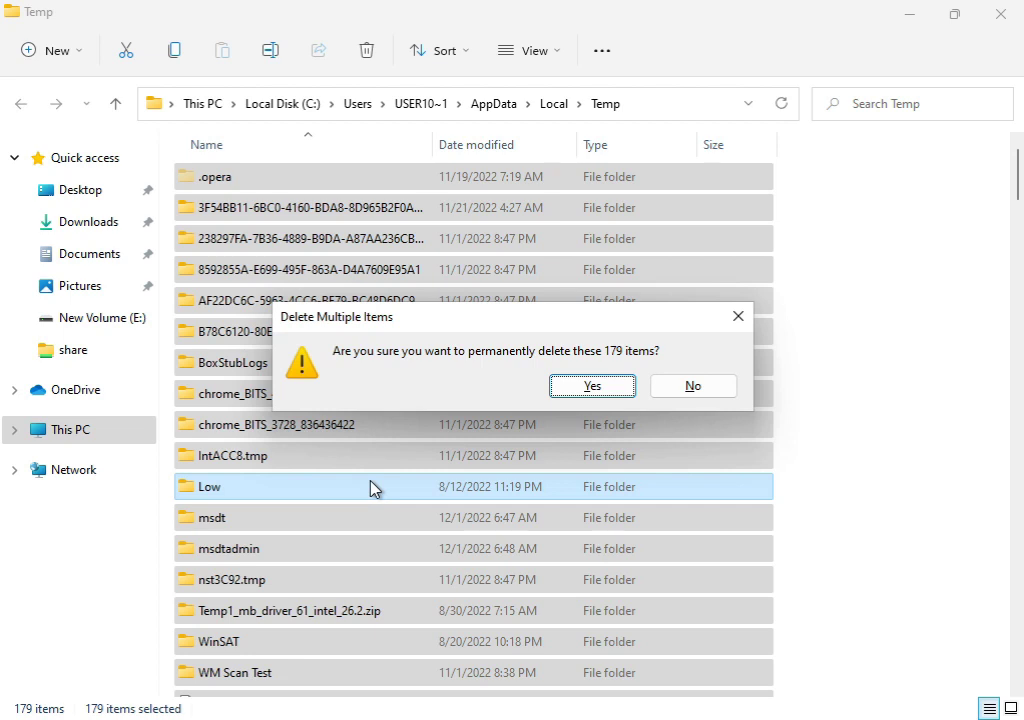
Step: Confirm deleting the 179 items, skip the six in-use files, and close the folder
click(568, 386)
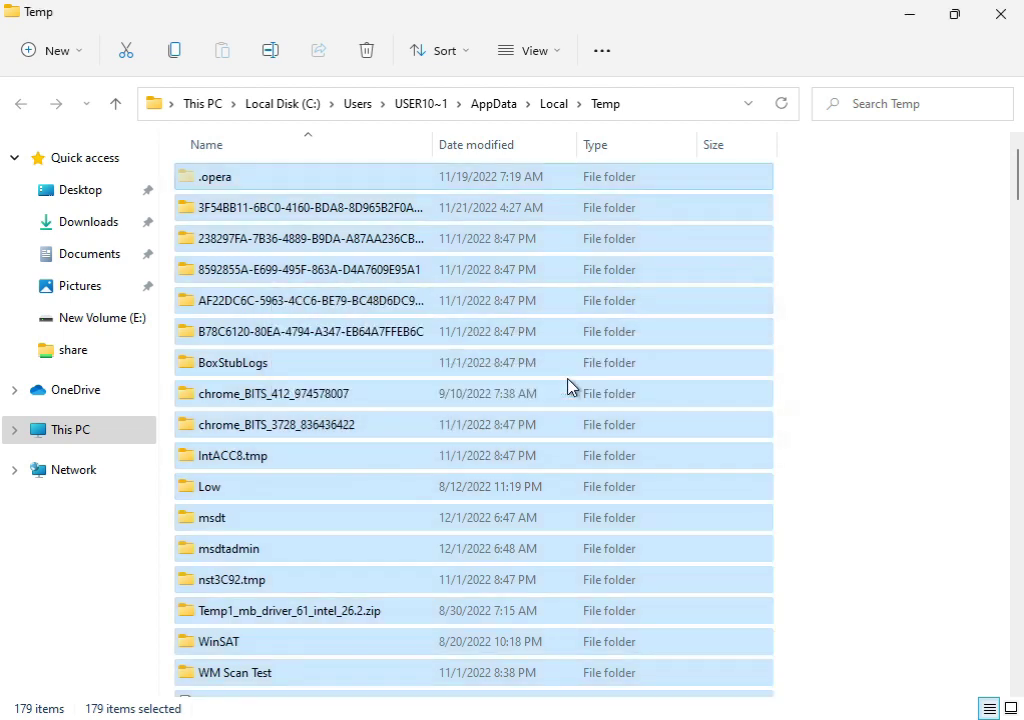
click(306, 272)
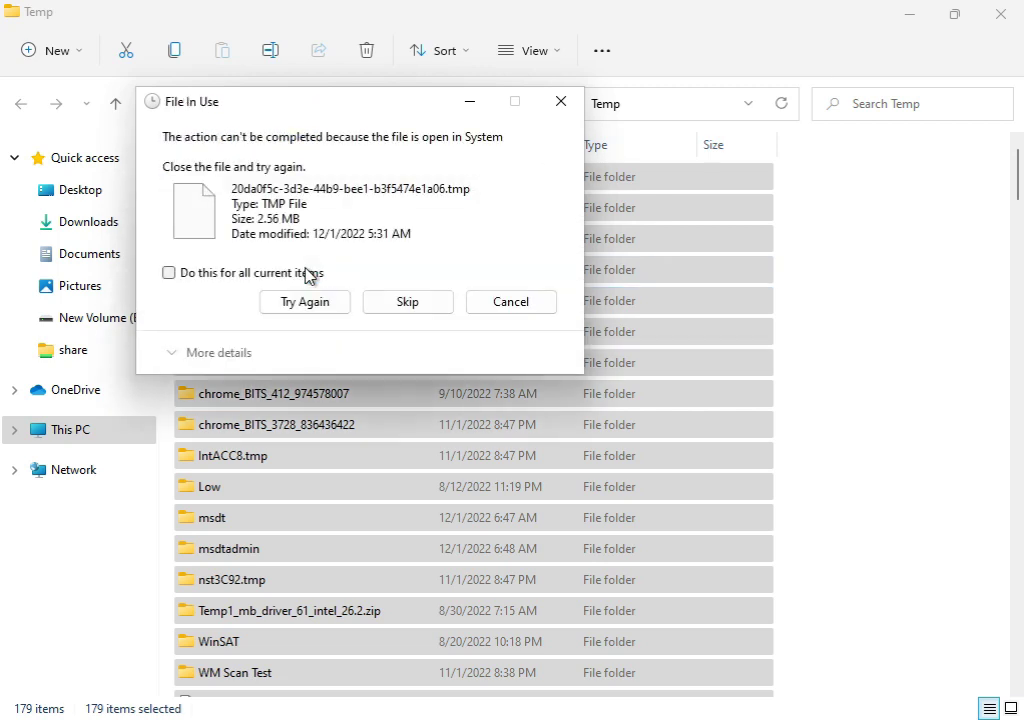
click(255, 274)
click(287, 302)
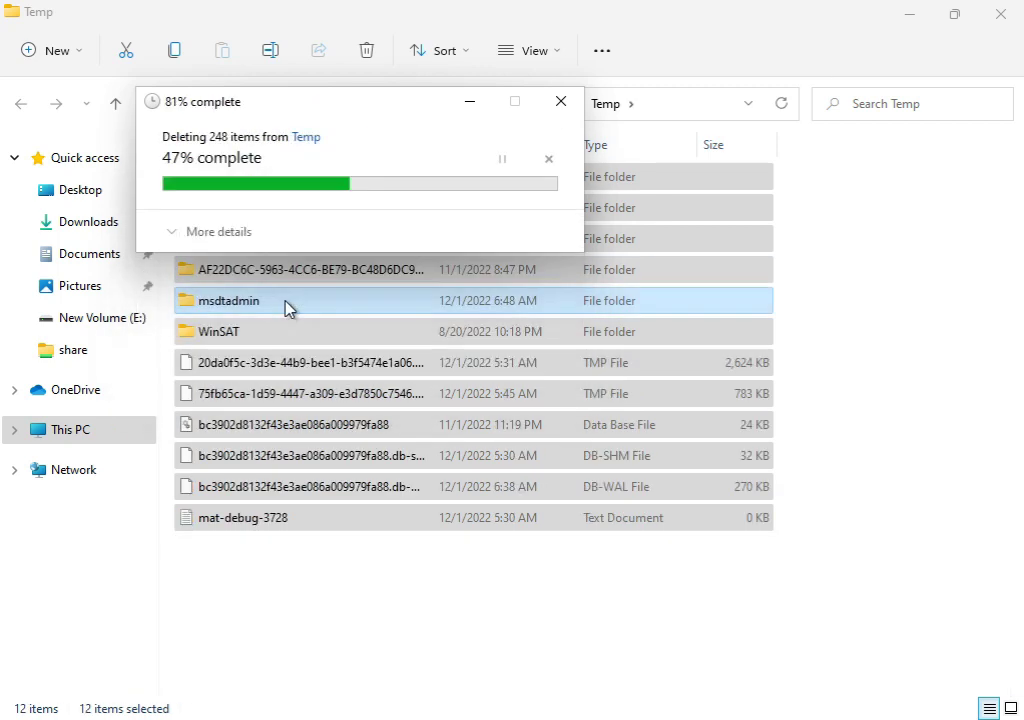
click(250, 279)
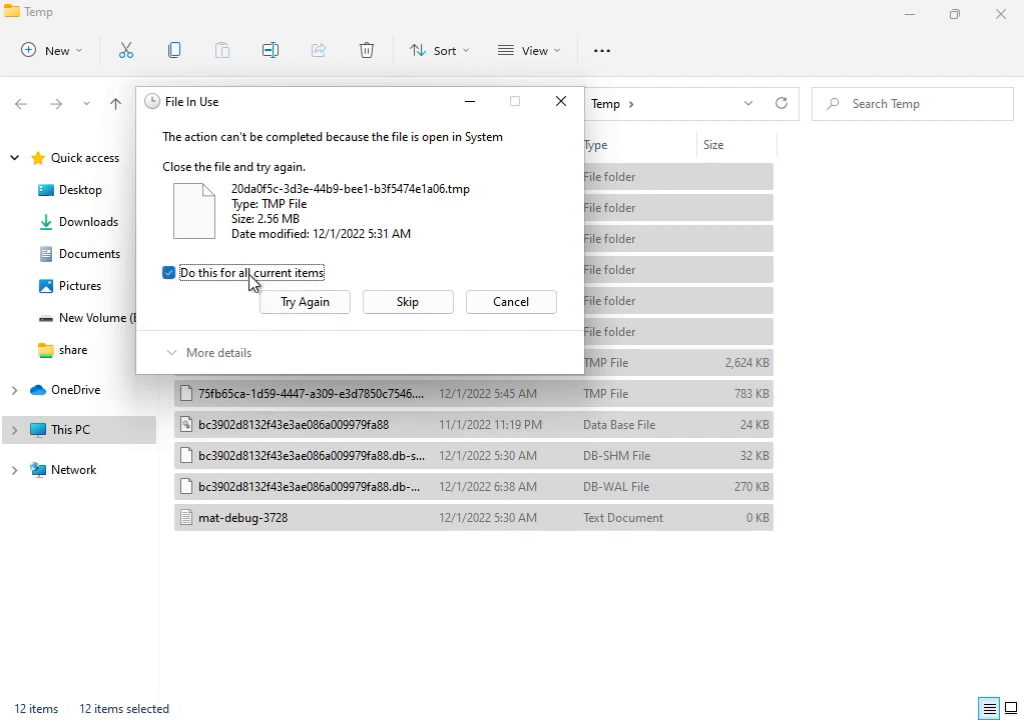
click(383, 306)
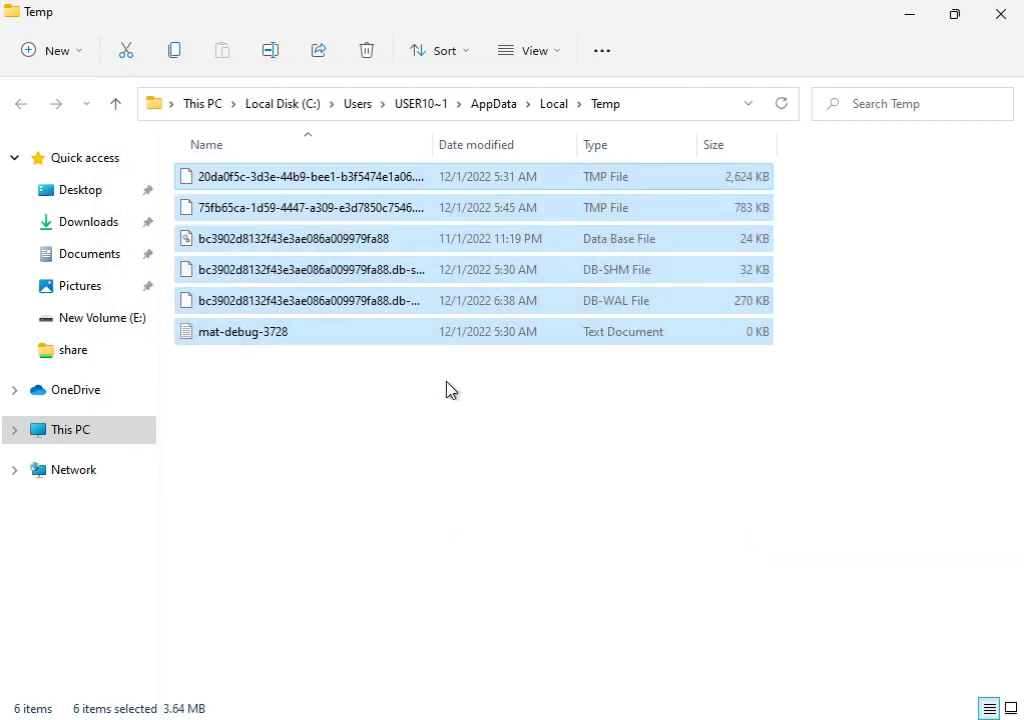
click(1000, 15)
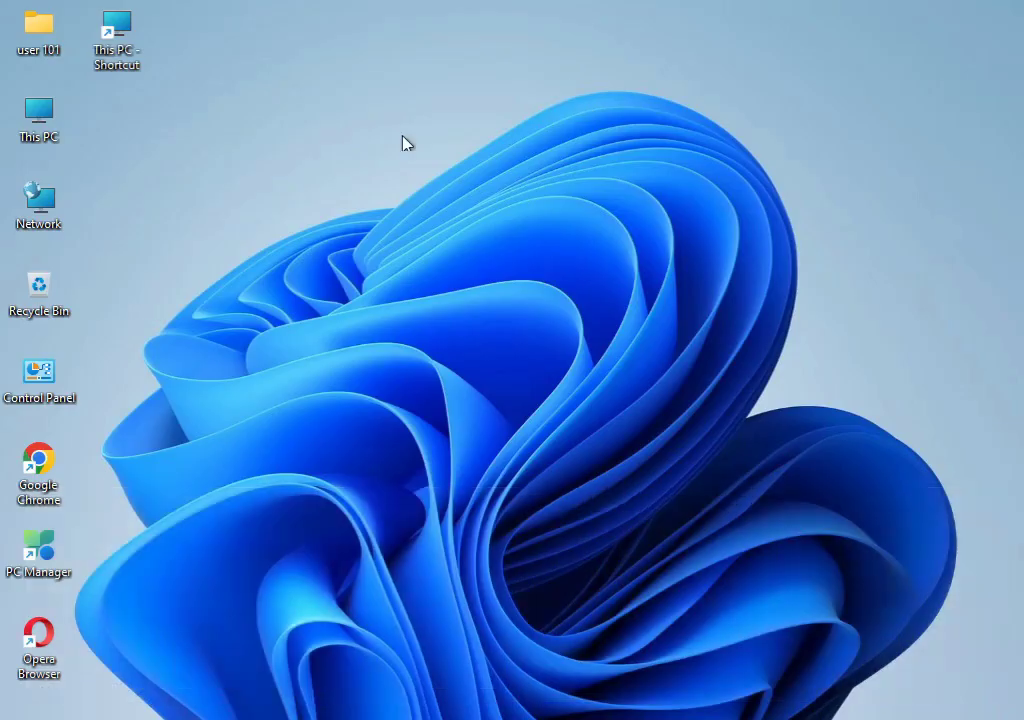
Step: Start Disk Cleanup from Local Disk (C:) Properties and tick Windows error reports
double_click(45, 118)
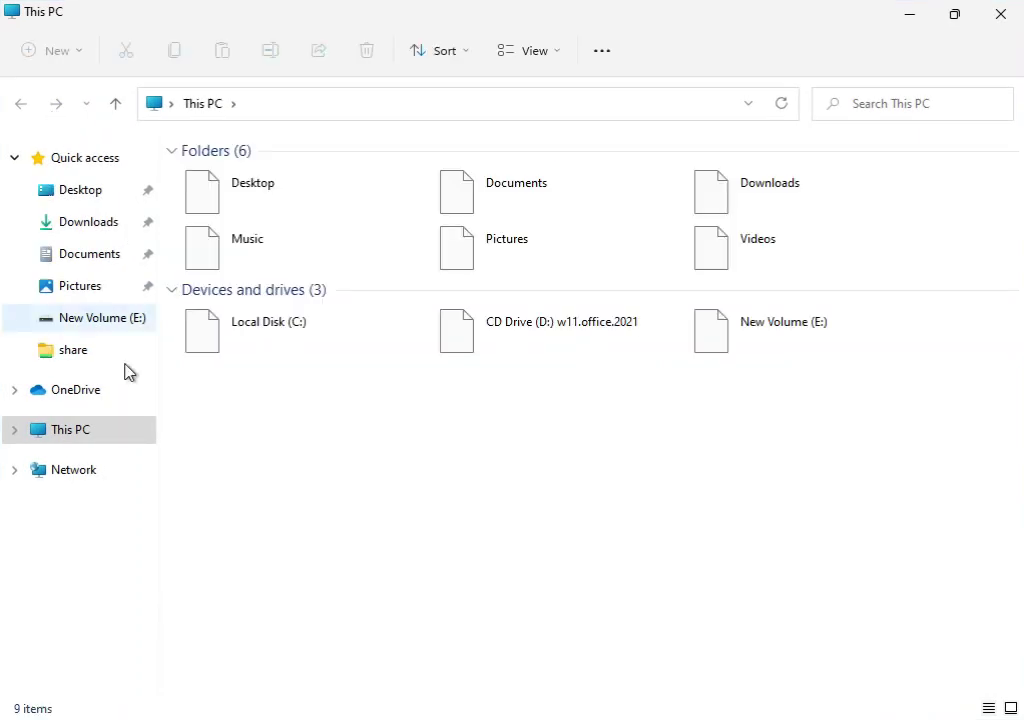
click(272, 336)
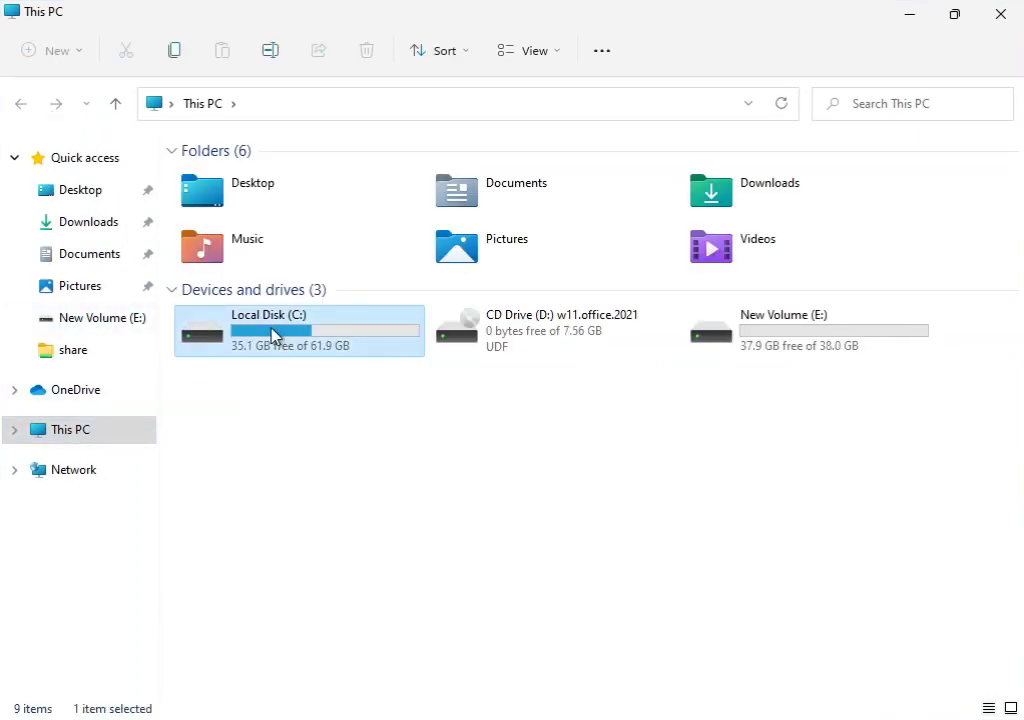
right_click(273, 337)
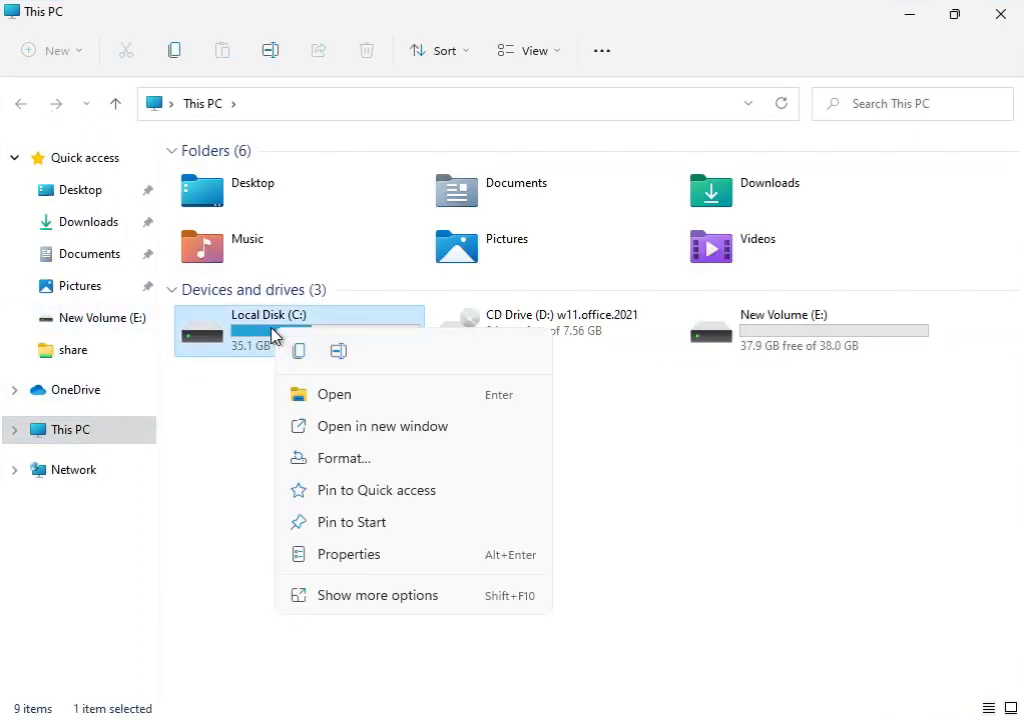
click(350, 597)
click(396, 584)
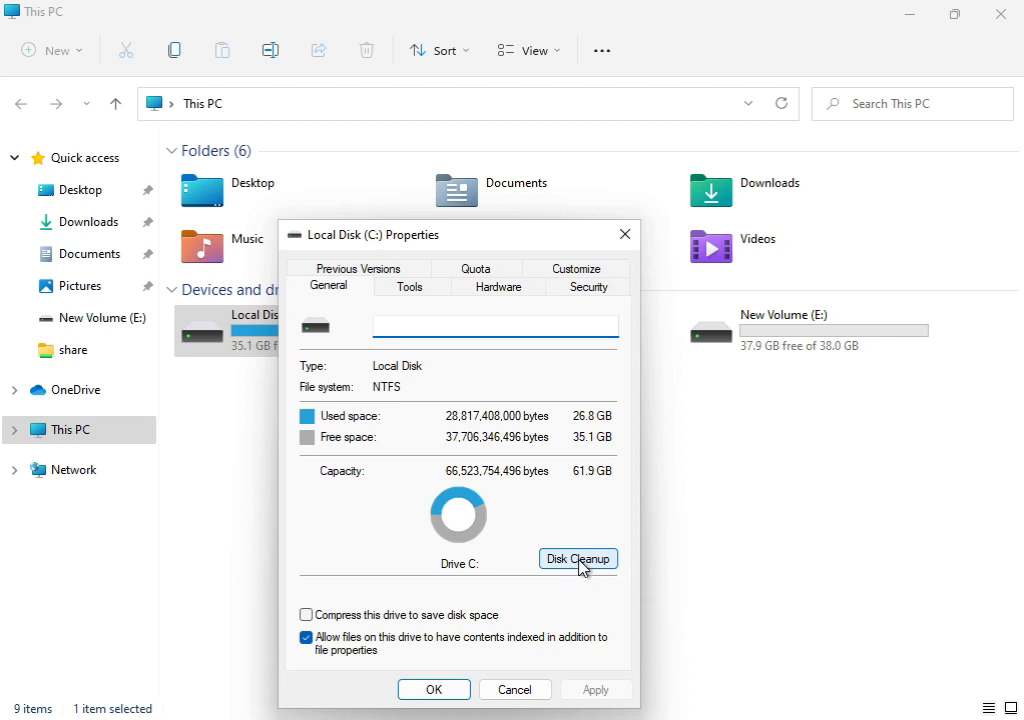
click(580, 562)
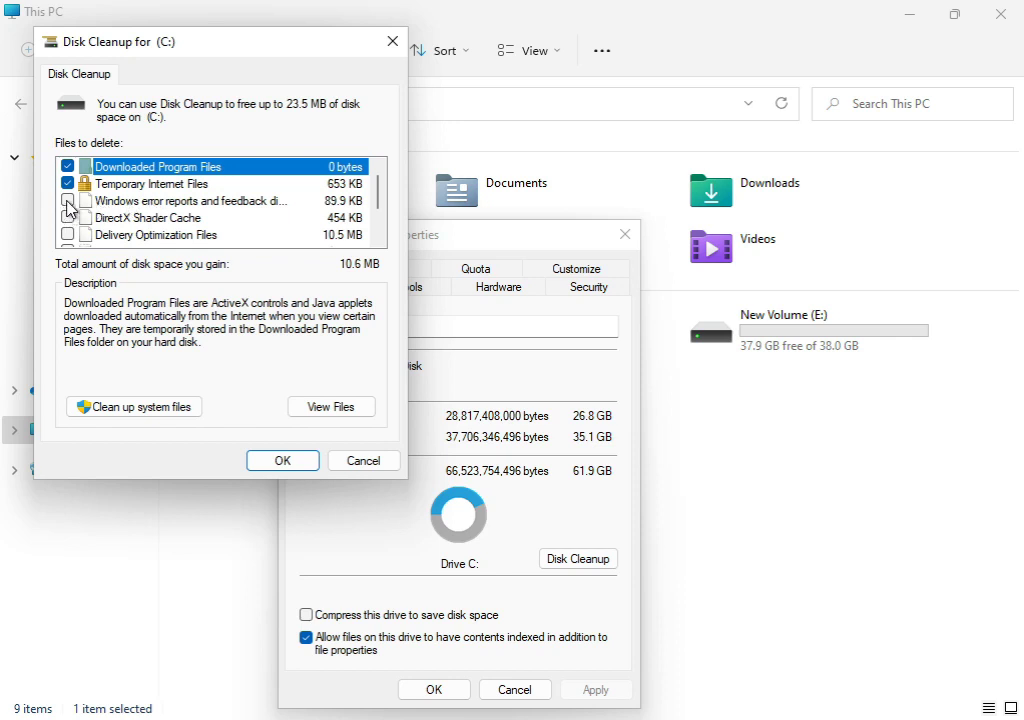
click(68, 201)
Step: Rescan C: including system files, delete the checked files, and close This PC
click(122, 409)
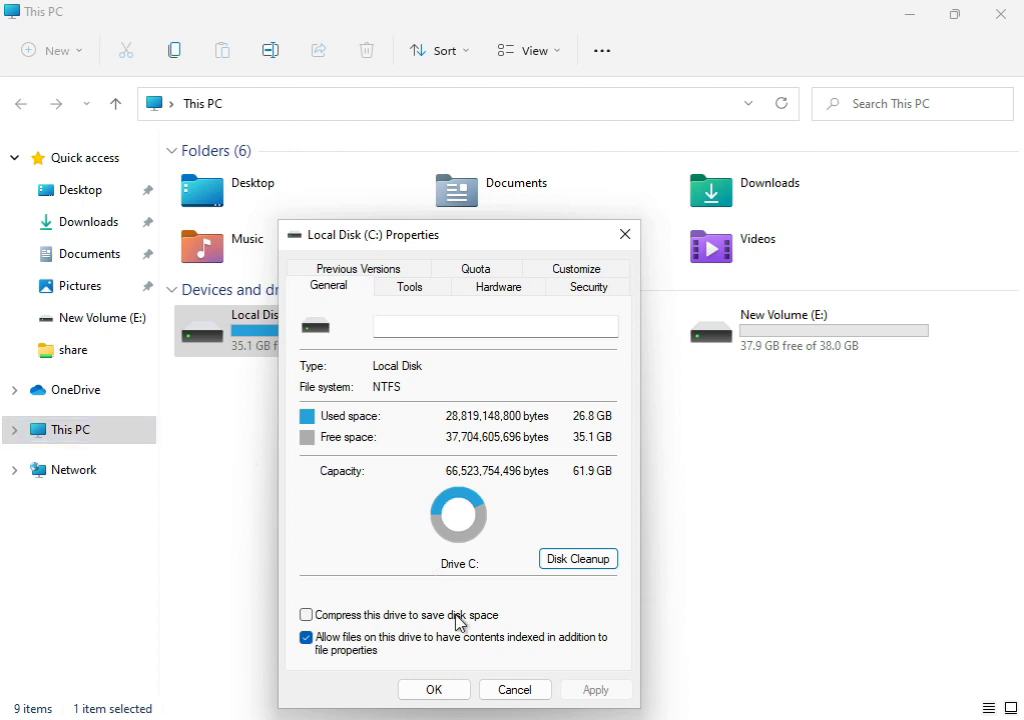
click(437, 690)
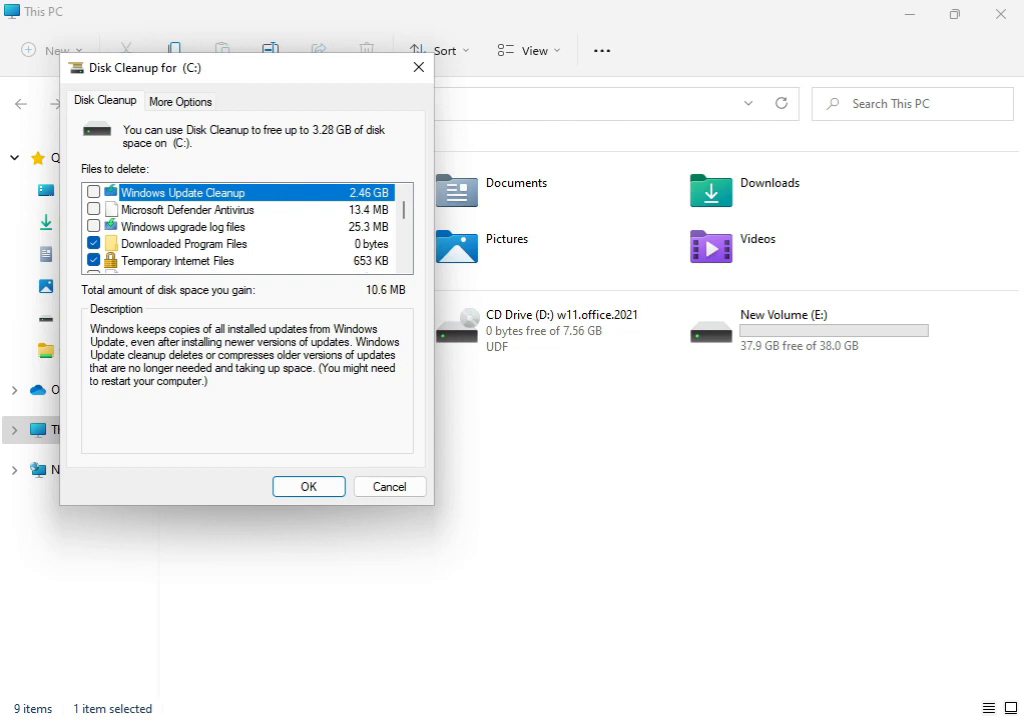
click(280, 490)
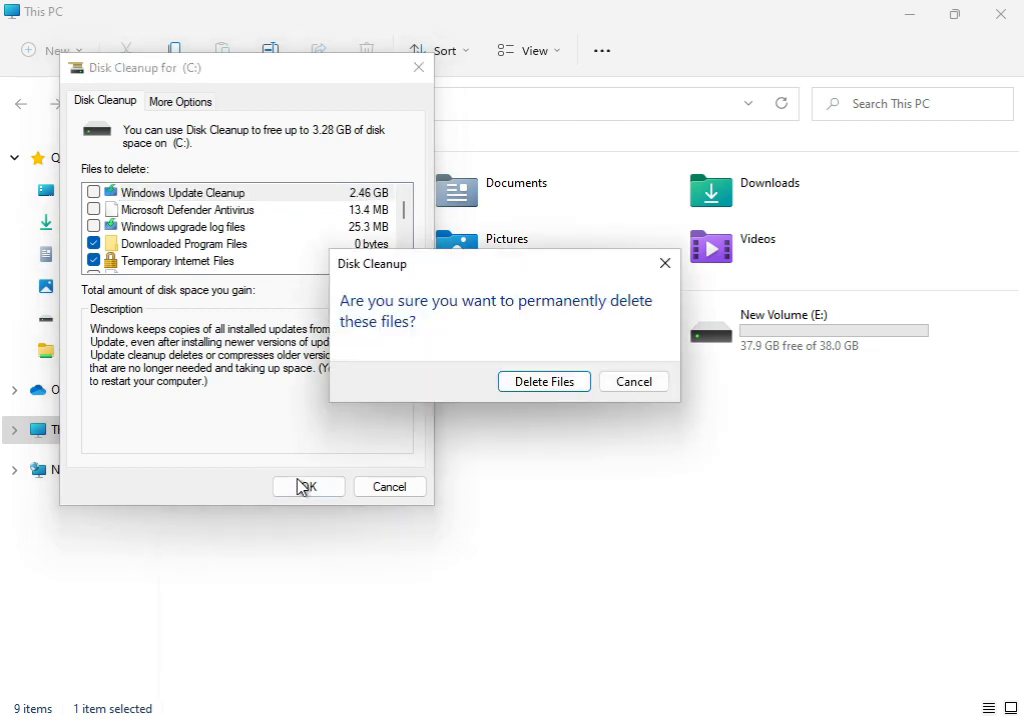
click(573, 384)
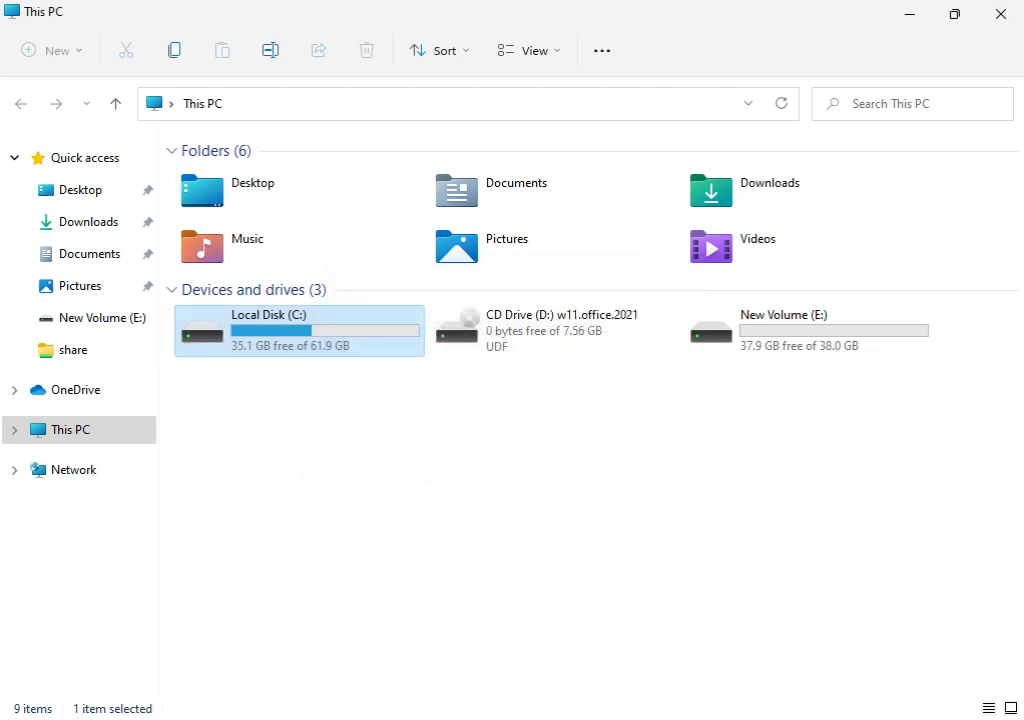
click(999, 16)
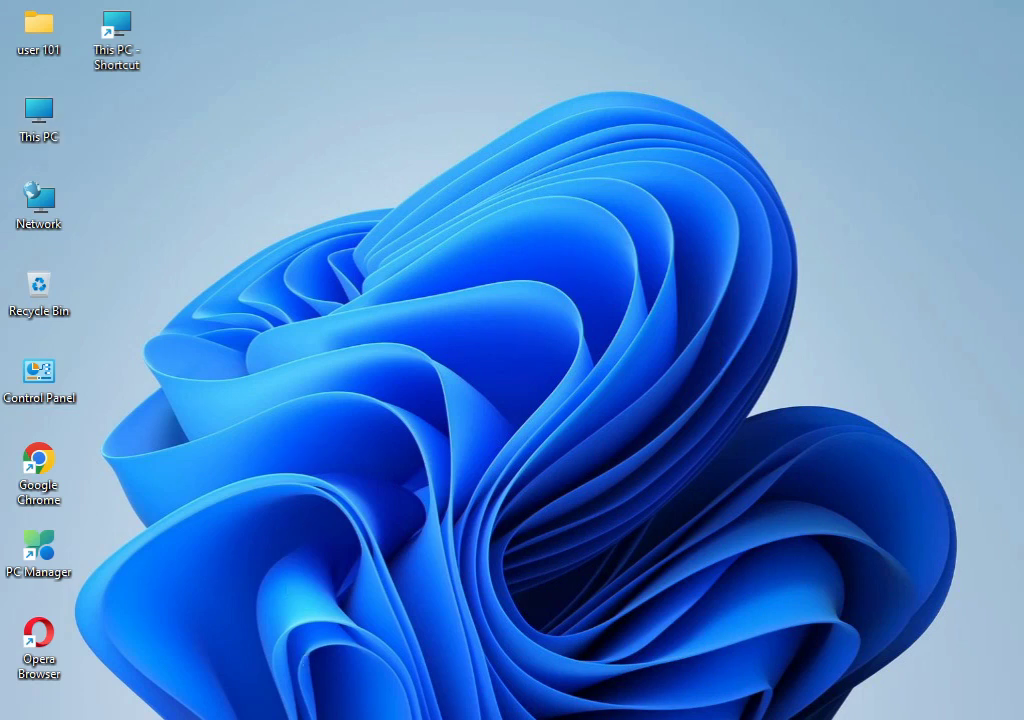
Step: Search 'cmd' and run Command Prompt as administrator, approving the UAC prompt
key(super)
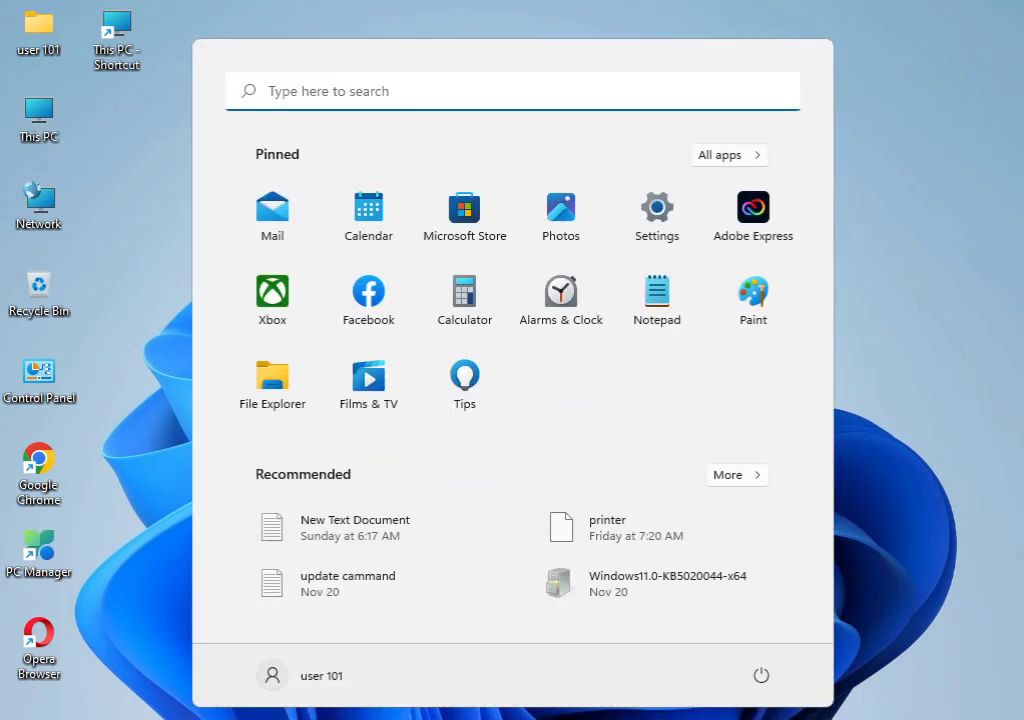
text(cmd)
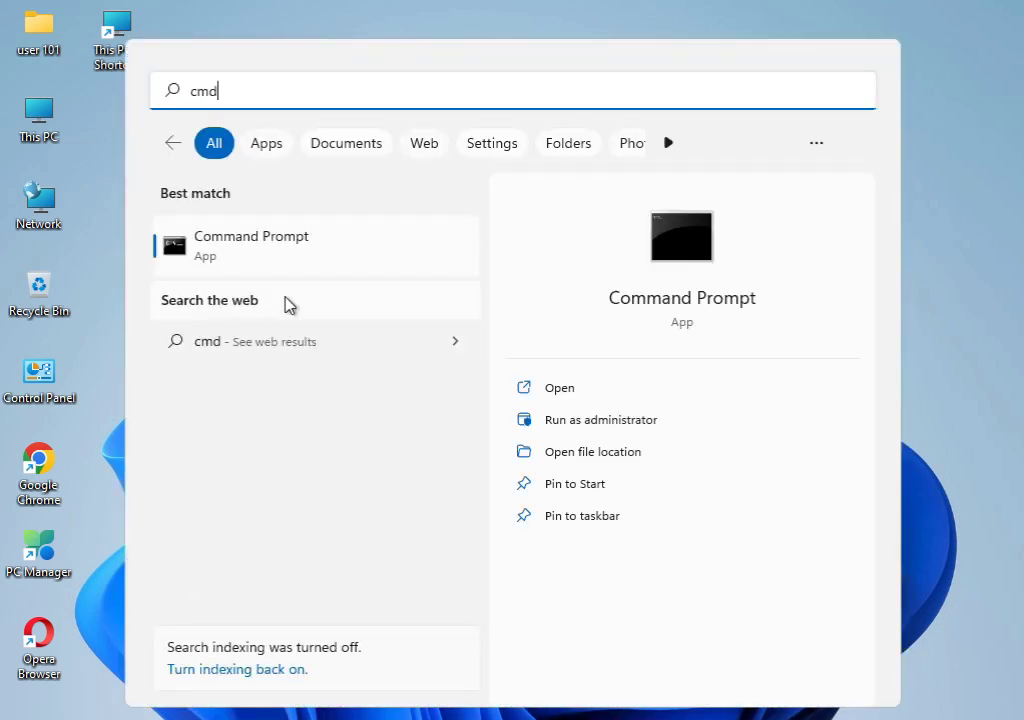
click(297, 255)
right_click(297, 257)
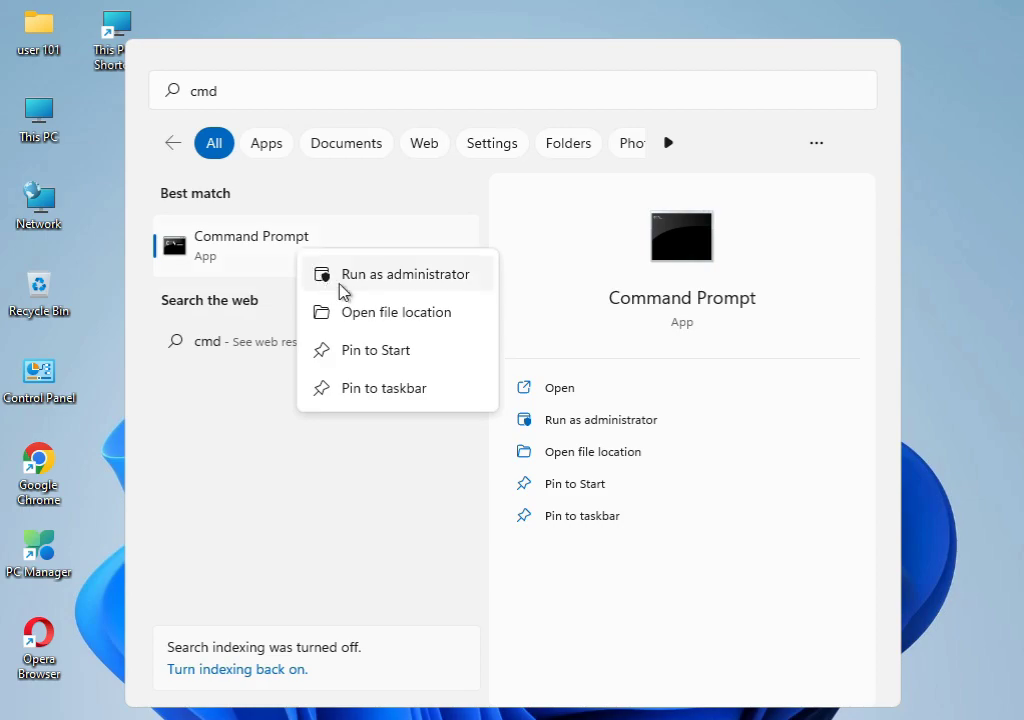
click(343, 290)
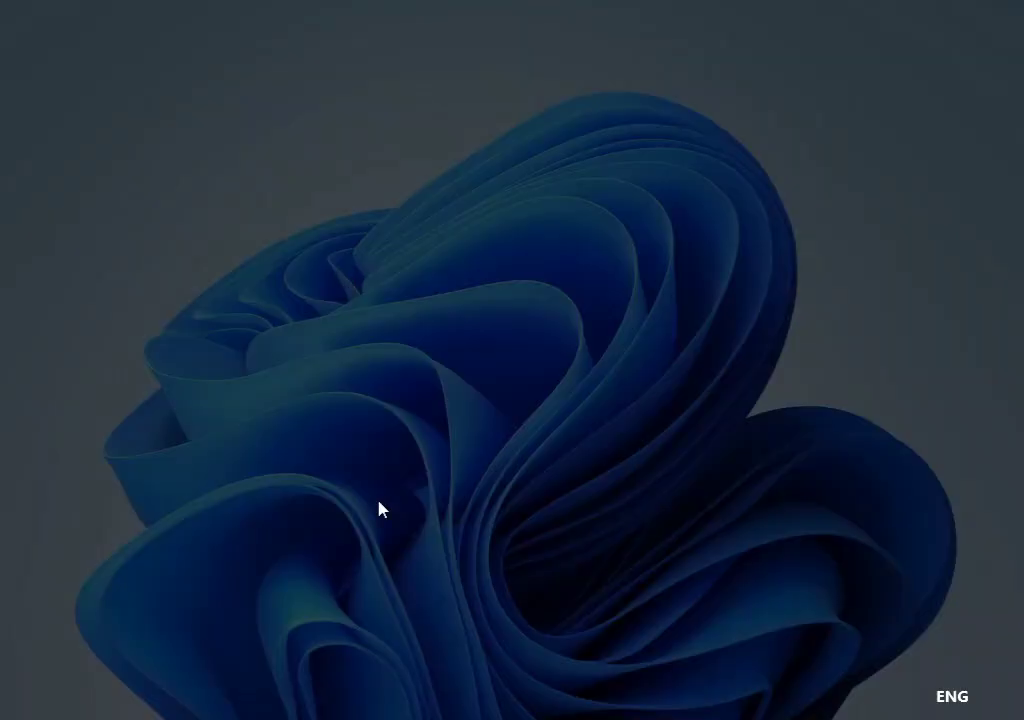
click(380, 531)
text(sfc /cannow)
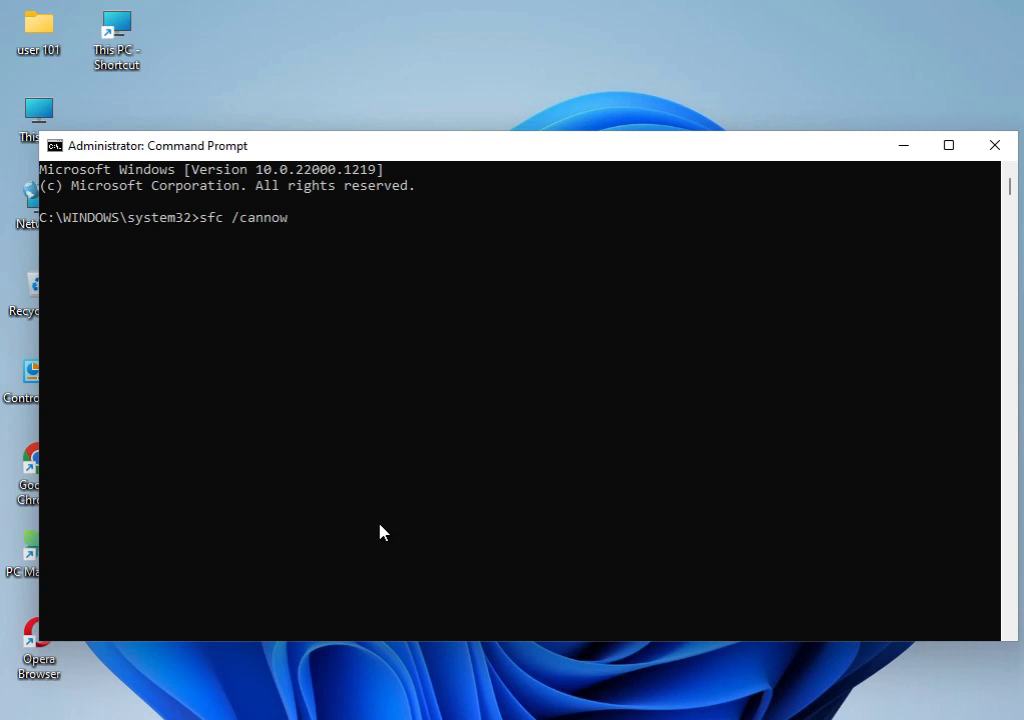
Step: Correct the misspelled command to 'sfc /scannow' and run it
key(BackSpace)
key(BackSpace)
key(BackSpace)
key(BackSpace)
key(BackSpace)
key(BackSpace)
text(sca)
text(nnow)
key(Return)
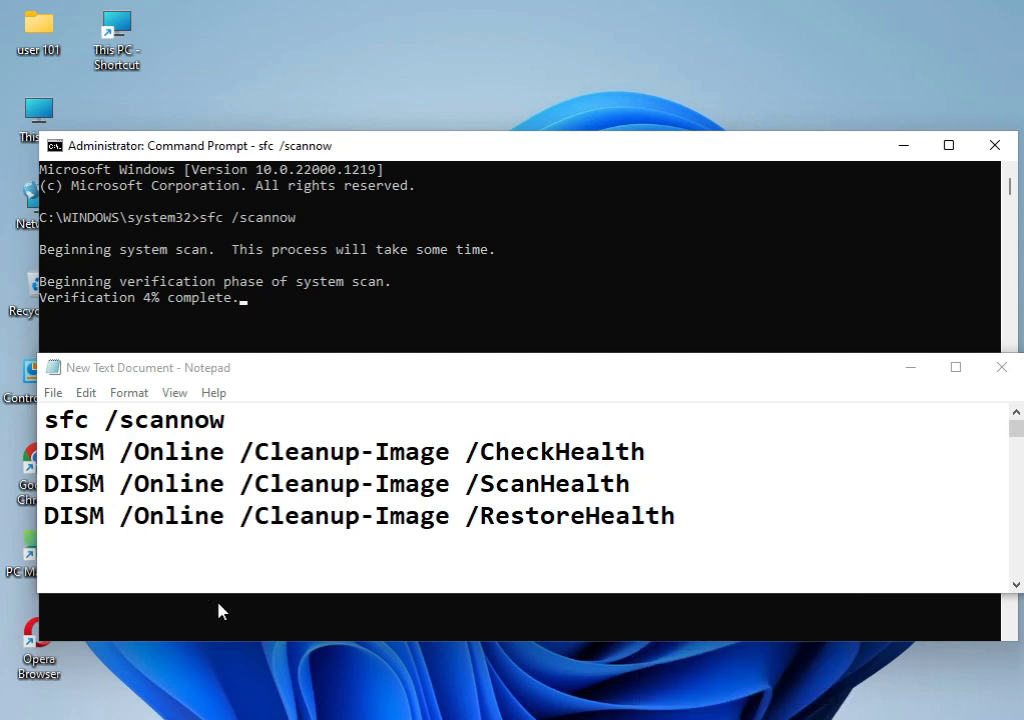
drag(48, 421, 229, 421)
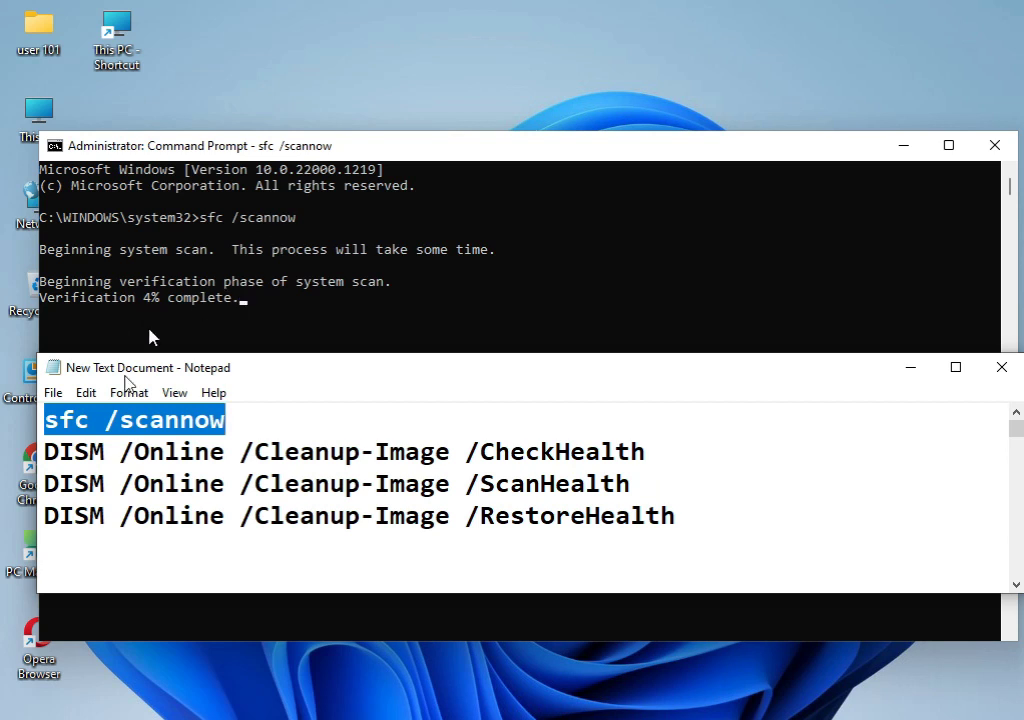
drag(44, 452, 648, 452)
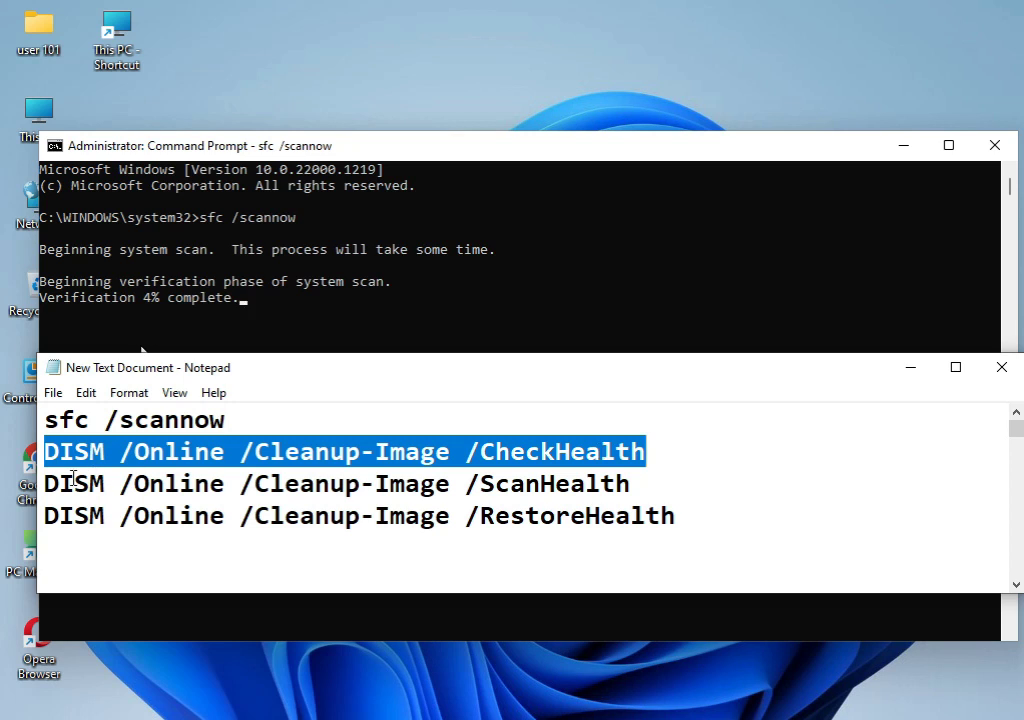
drag(44, 484, 630, 484)
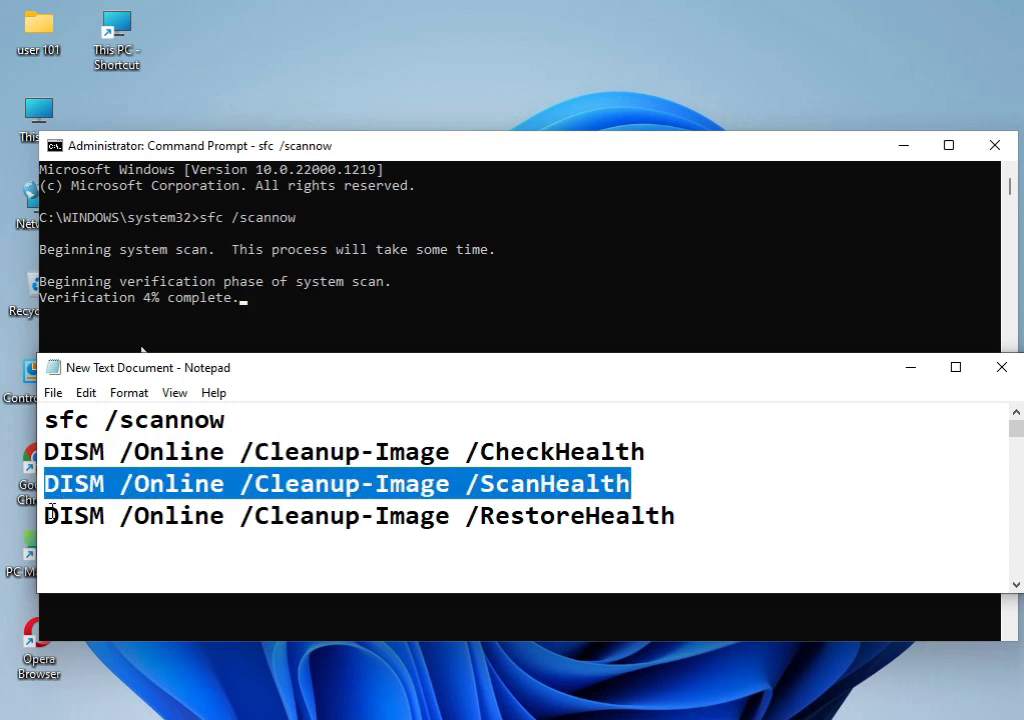
drag(44, 516, 690, 499)
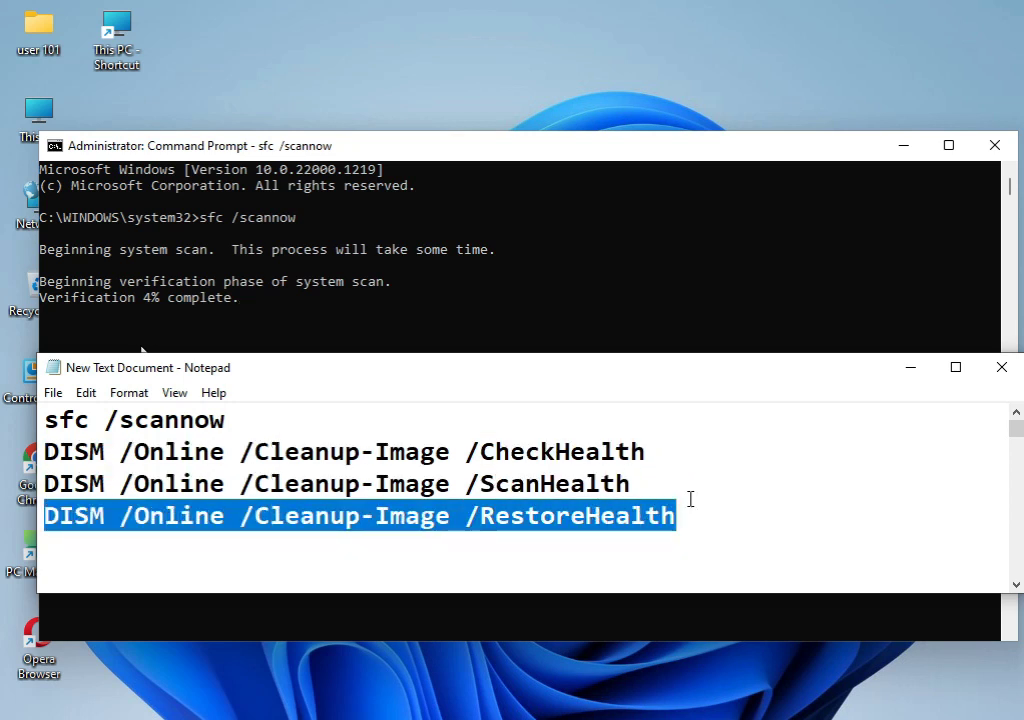